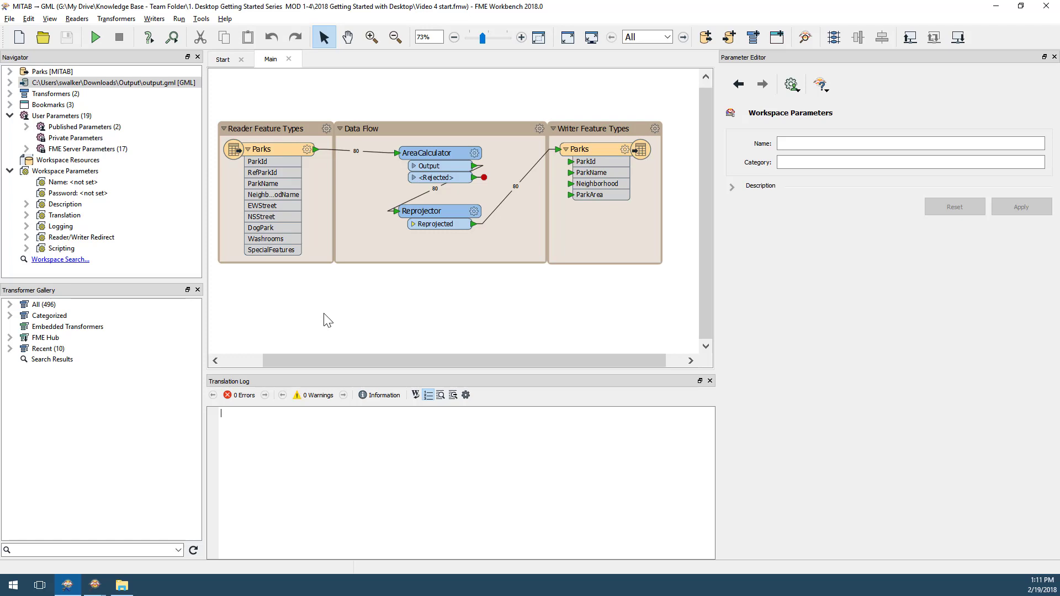
Enable Run With Feature Caching and run the Parks translation so all 80 features are cached
left_click(178, 20)
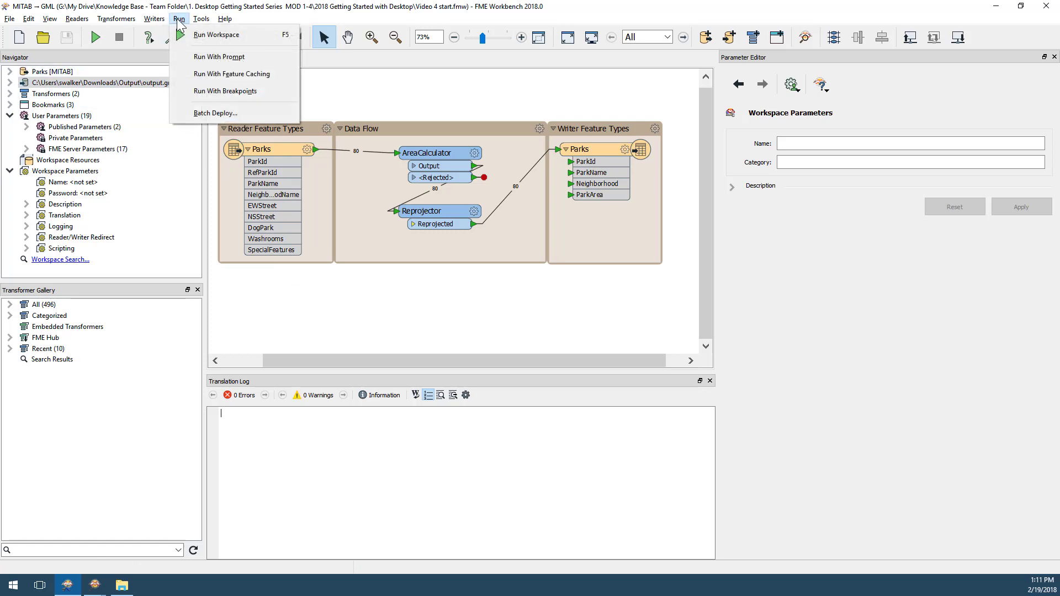
left_click(188, 76)
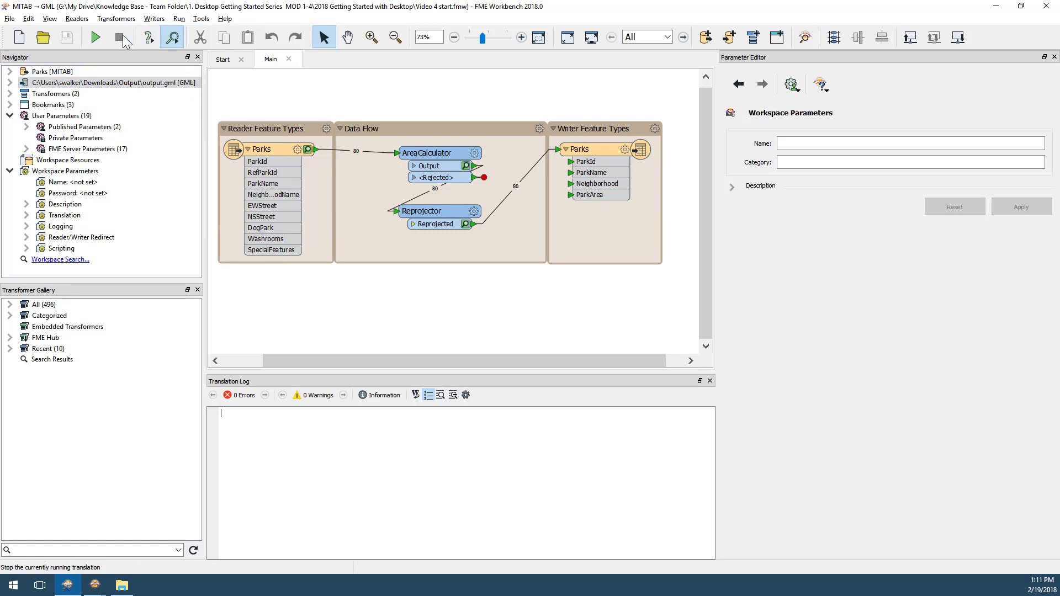
left_click(96, 37)
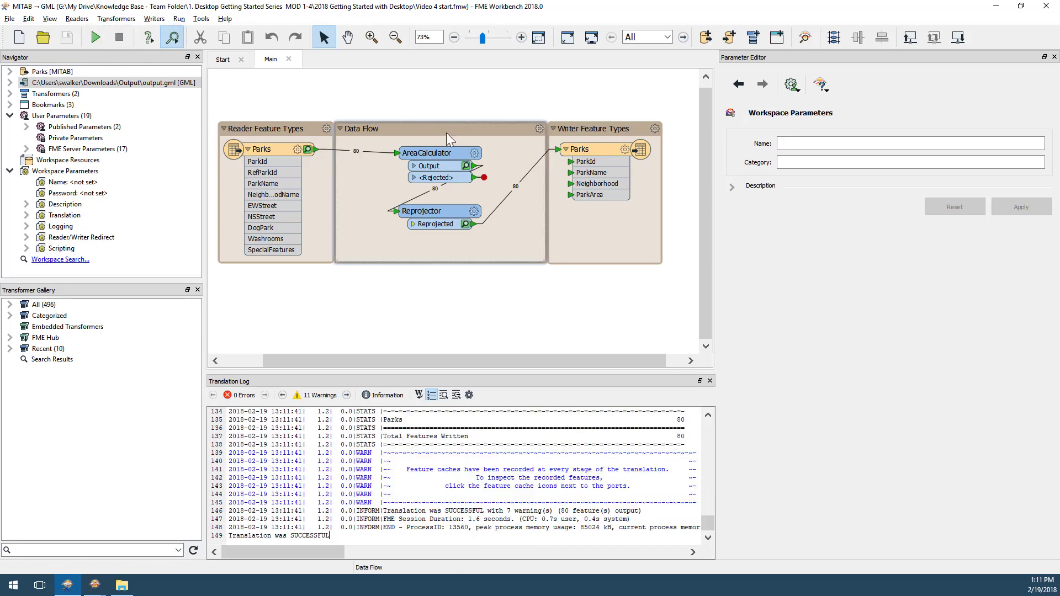
Inspect the cached AreaCalculator output and widen the Display Control and Feature Information panels
left_click(467, 167)
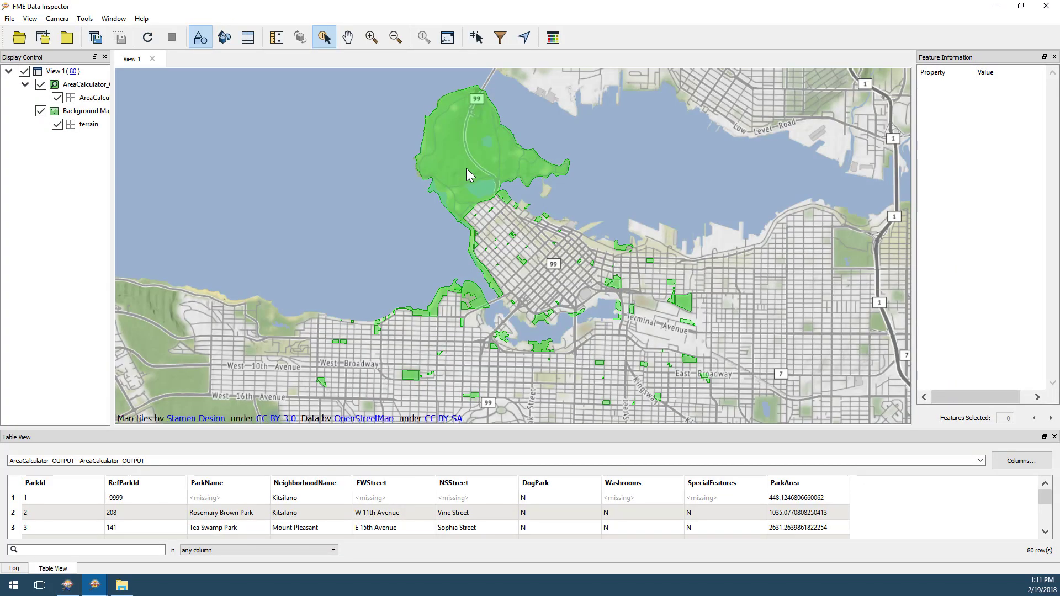
left_click_drag(114, 154, 176, 154)
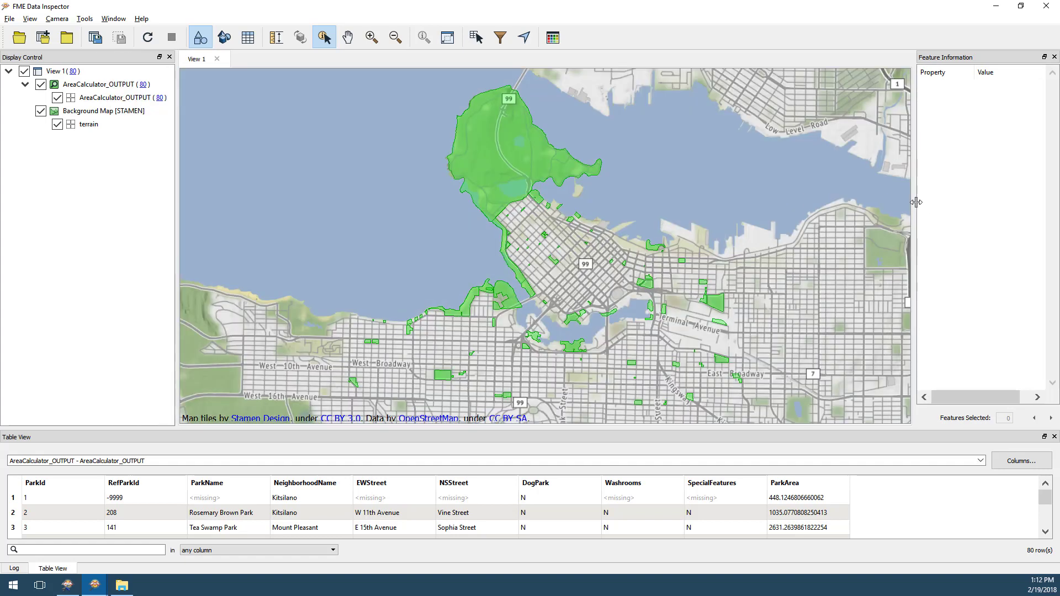
left_click_drag(917, 202, 768, 202)
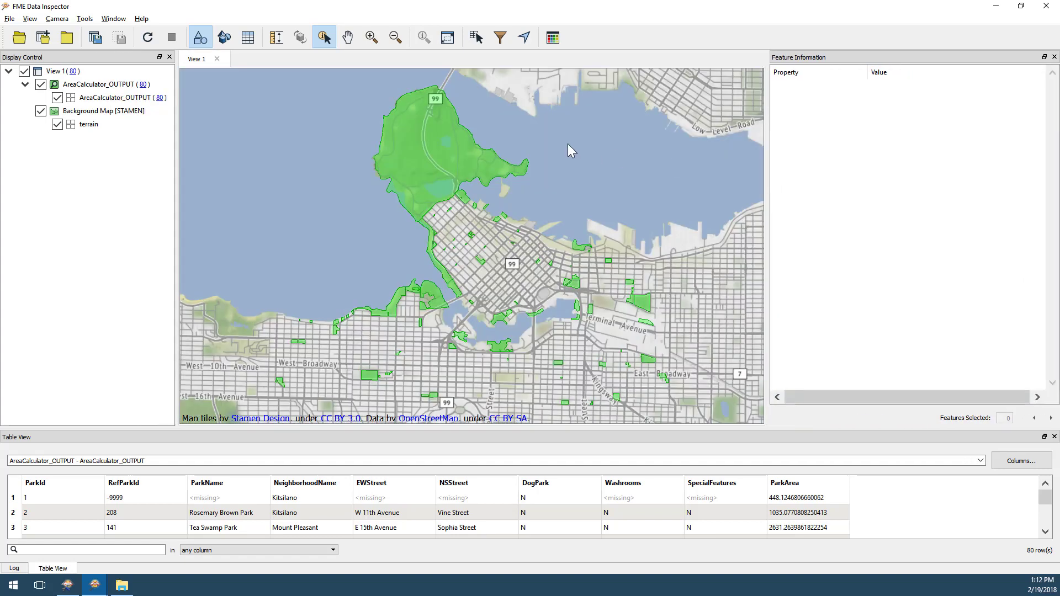
Inspect the writer's Parks feature type to view output.gml in Data Inspector
left_click(67, 586)
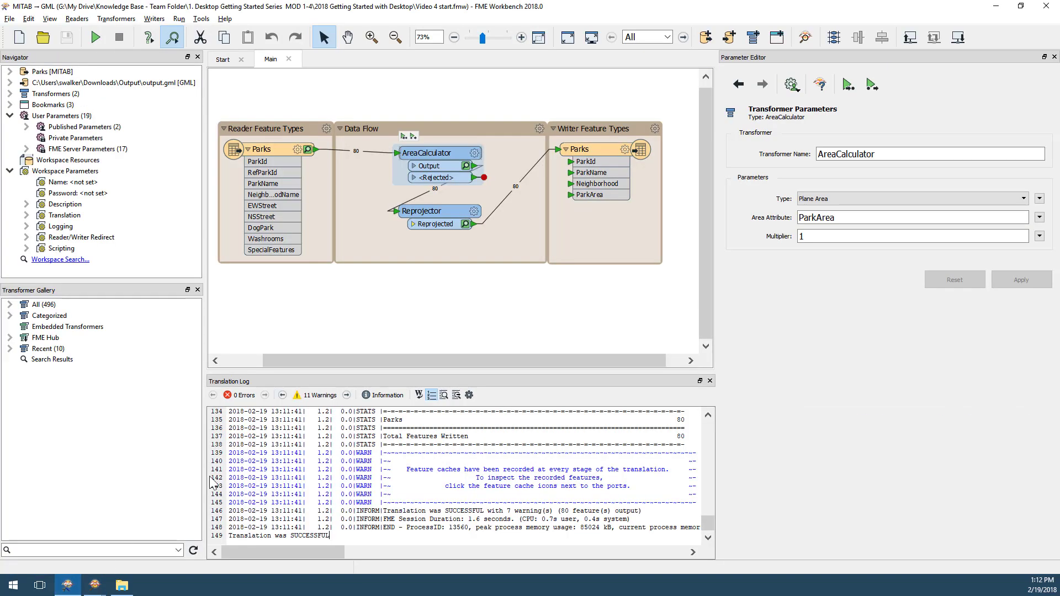
right_click(595, 147)
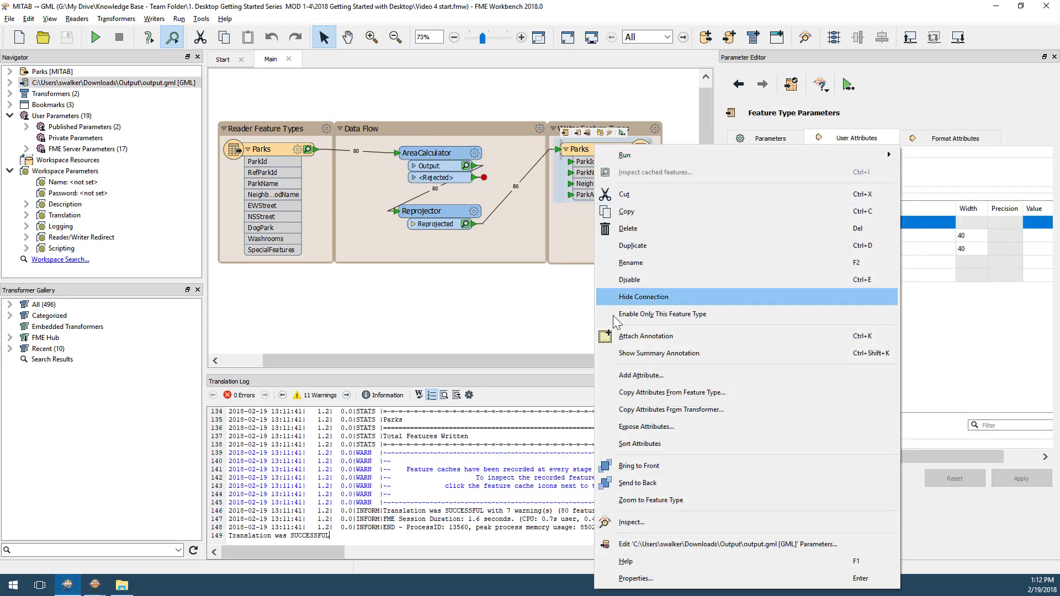
left_click(660, 524)
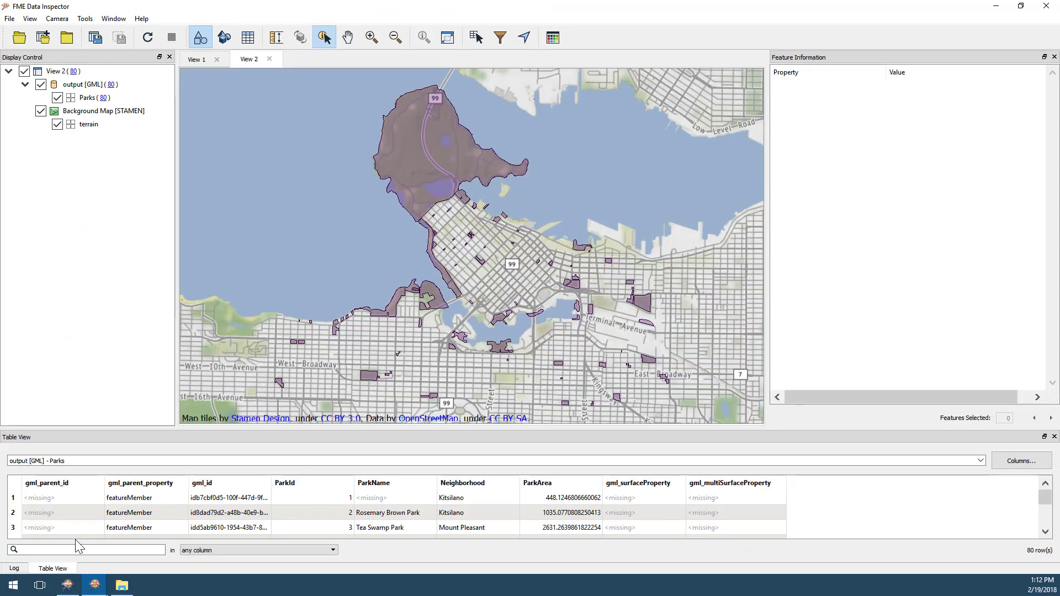
left_click(19, 589)
Launch FME Data Inspector 2018.0 from the FME Desktop 2018.0 Start menu group
scroll(118, 425, "down", 10)
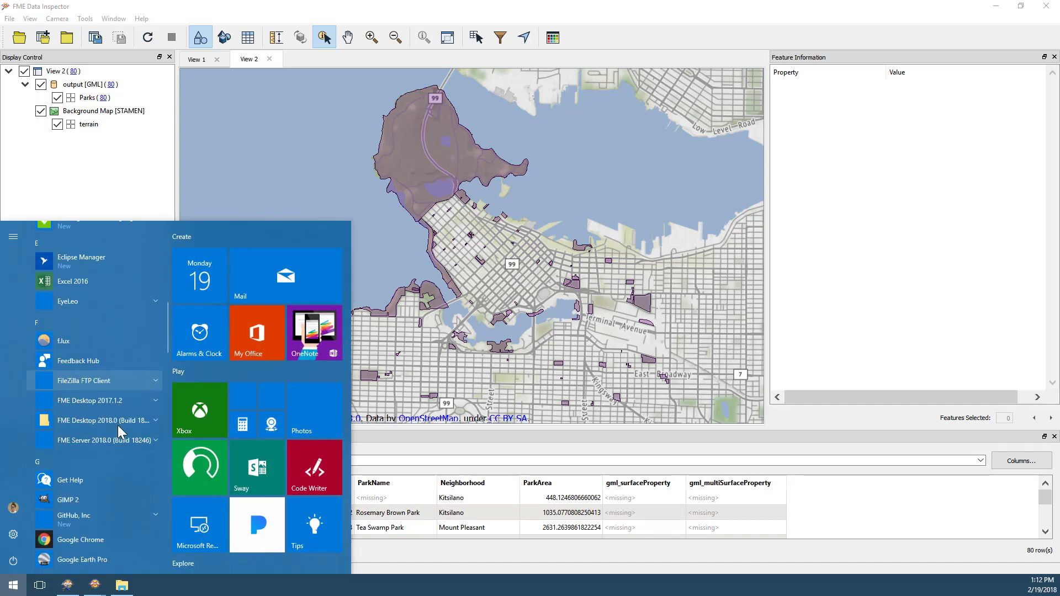
left_click(155, 421)
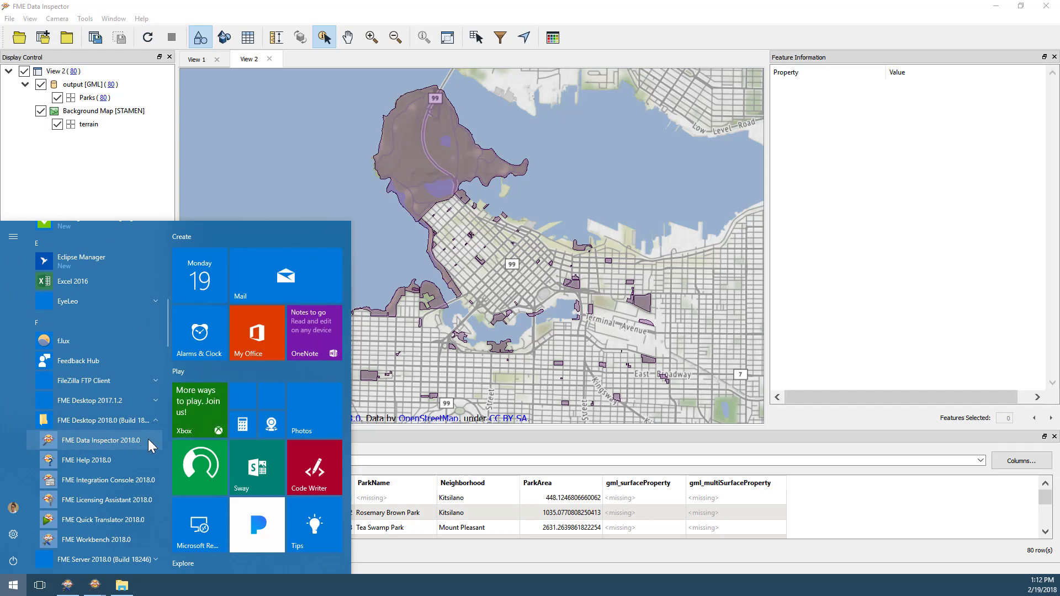
left_click(148, 439)
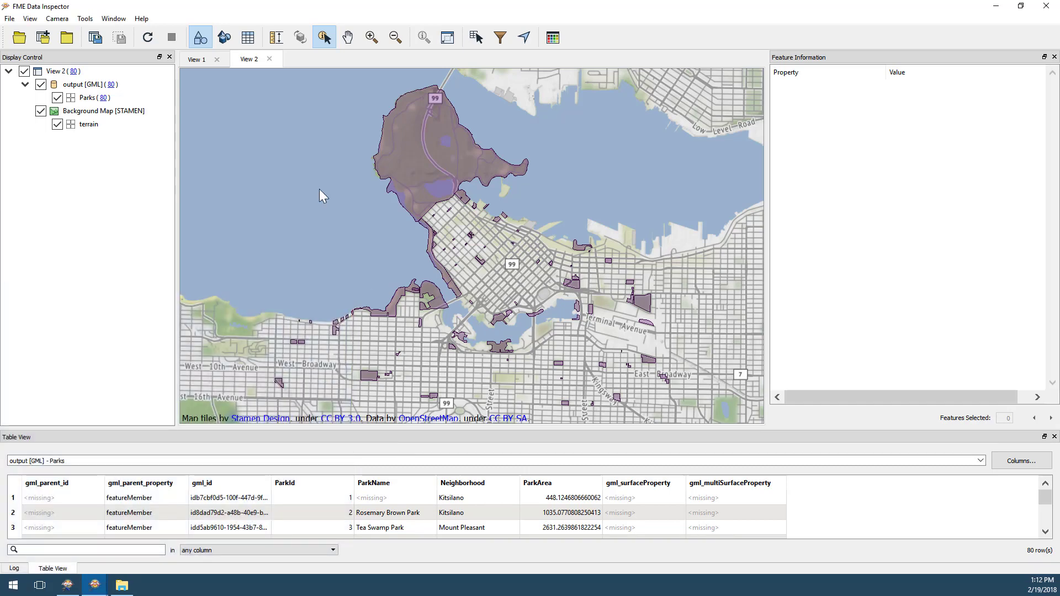
Open Downloads\Parks\Parks.tab as a MapInfo TAB (MITAB) dataset in a new view
left_click(20, 38)
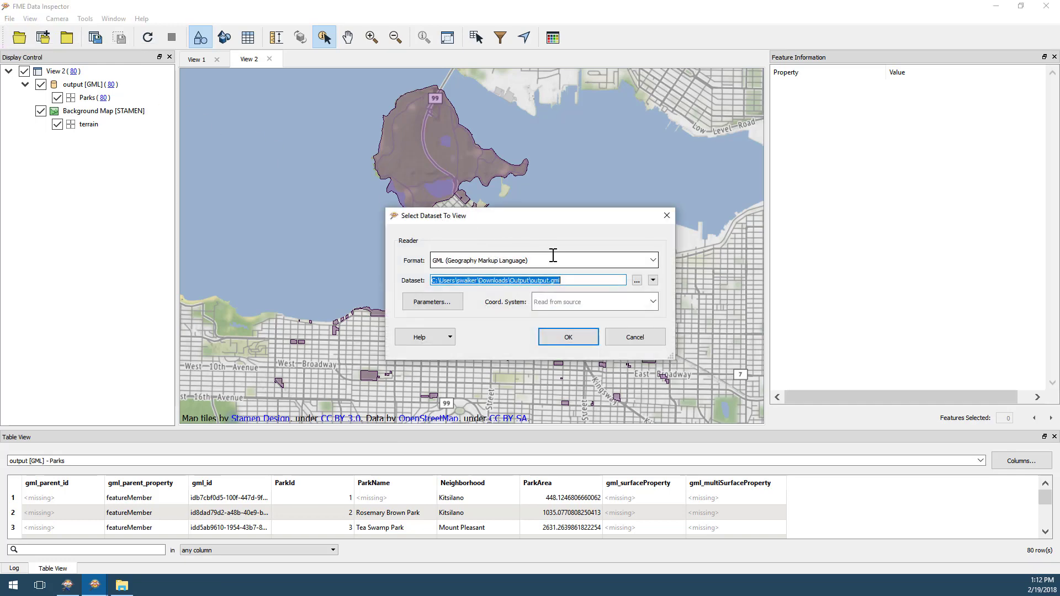
key("shift+Tab")
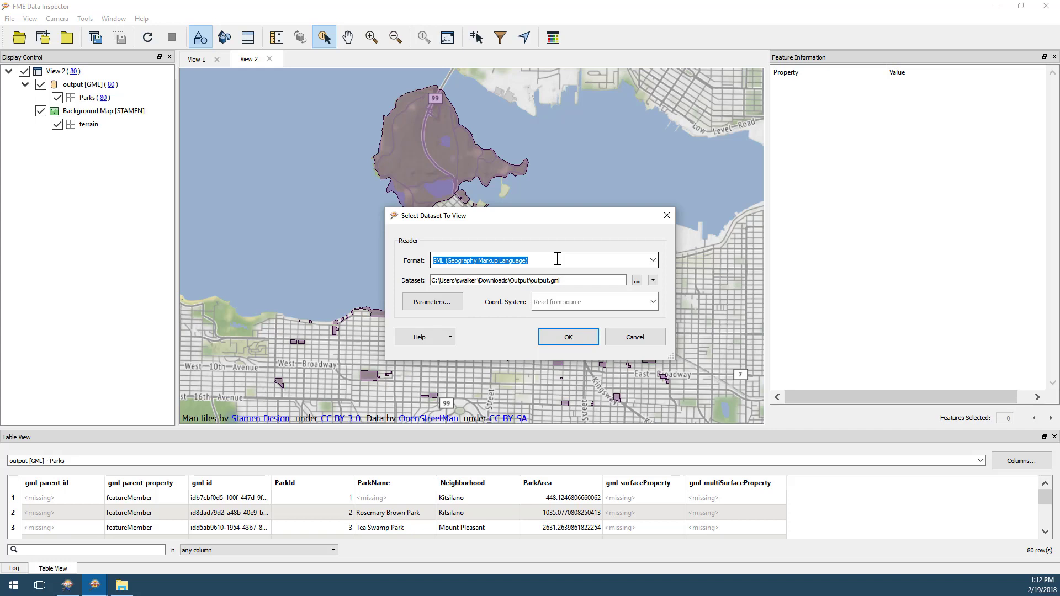
left_click(654, 260)
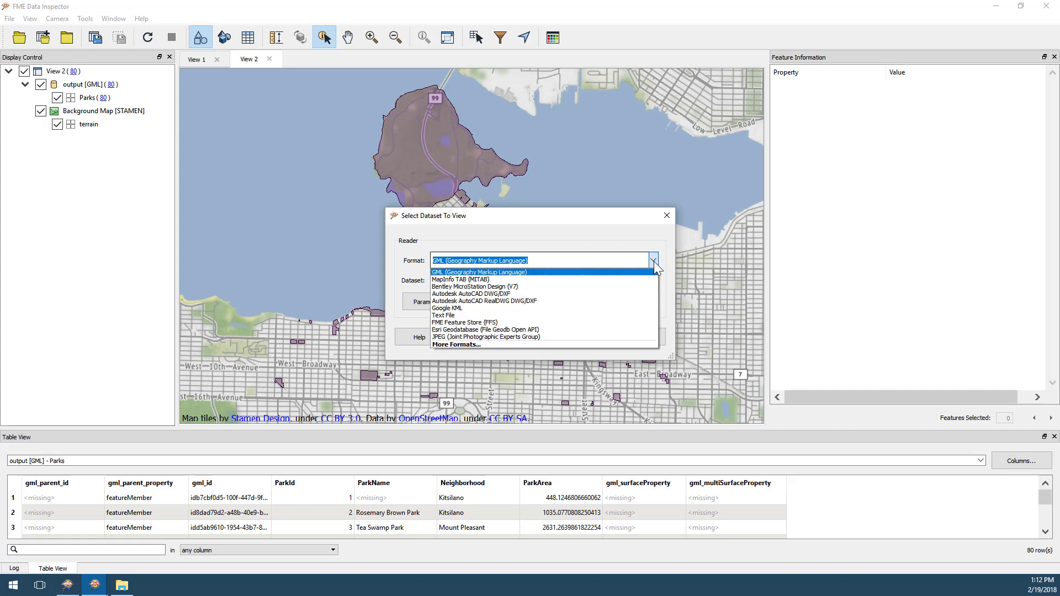
left_click(499, 280)
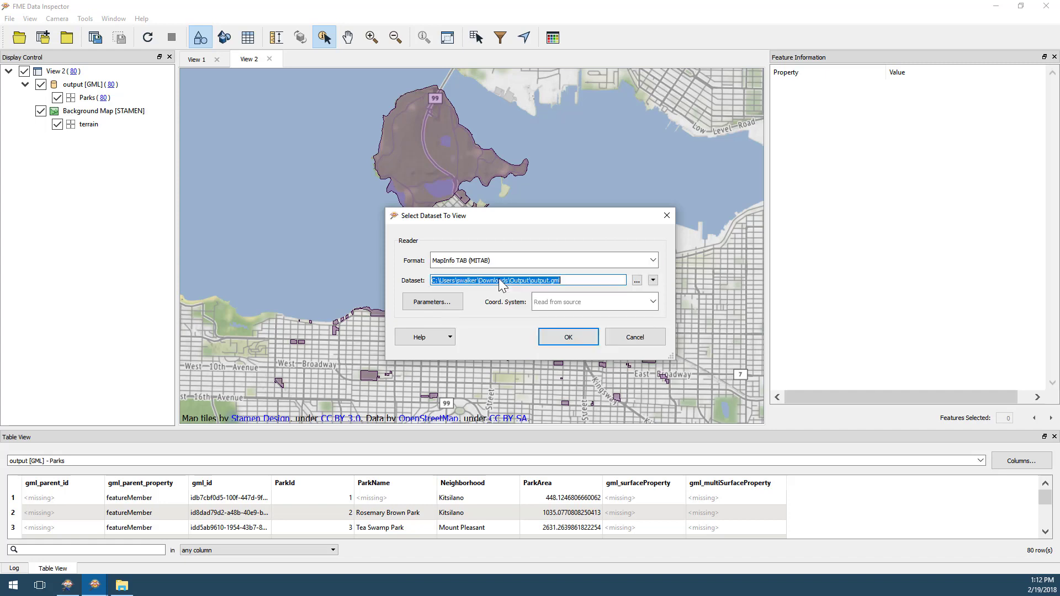
left_click(636, 281)
left_click(548, 153)
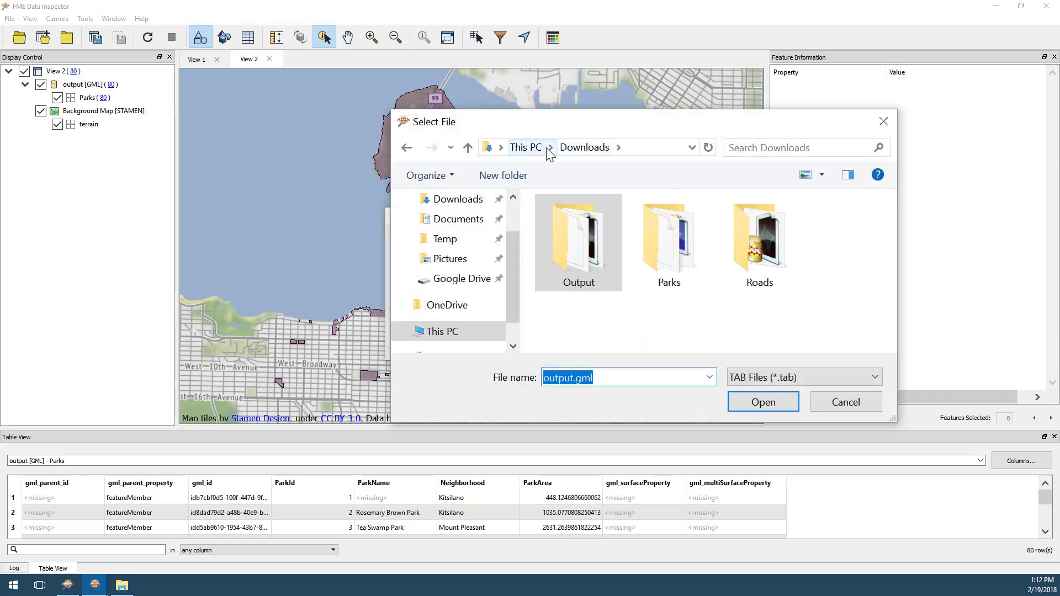
double_click(667, 254)
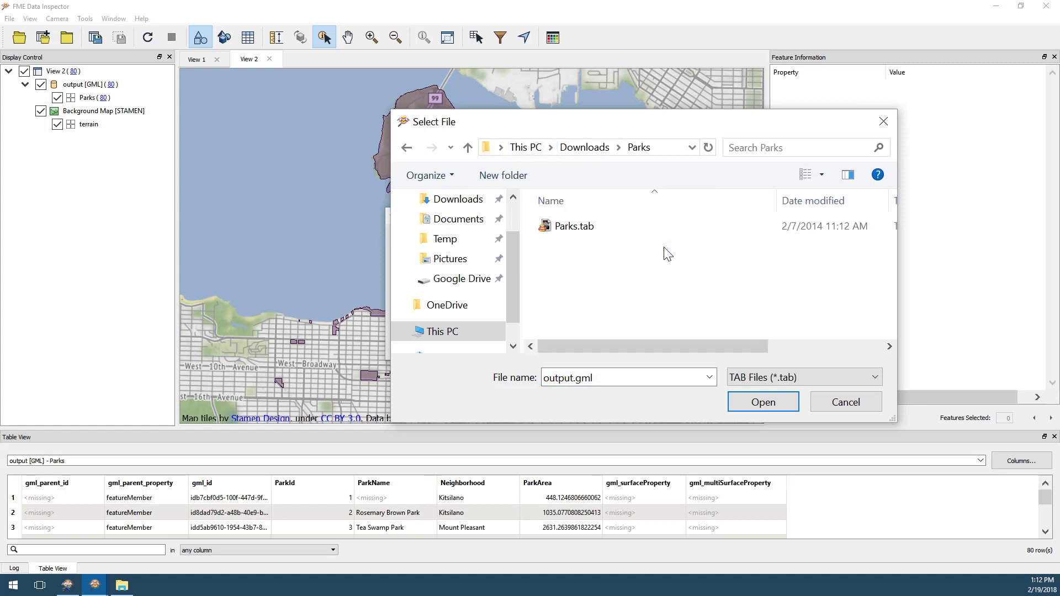
left_click(594, 231)
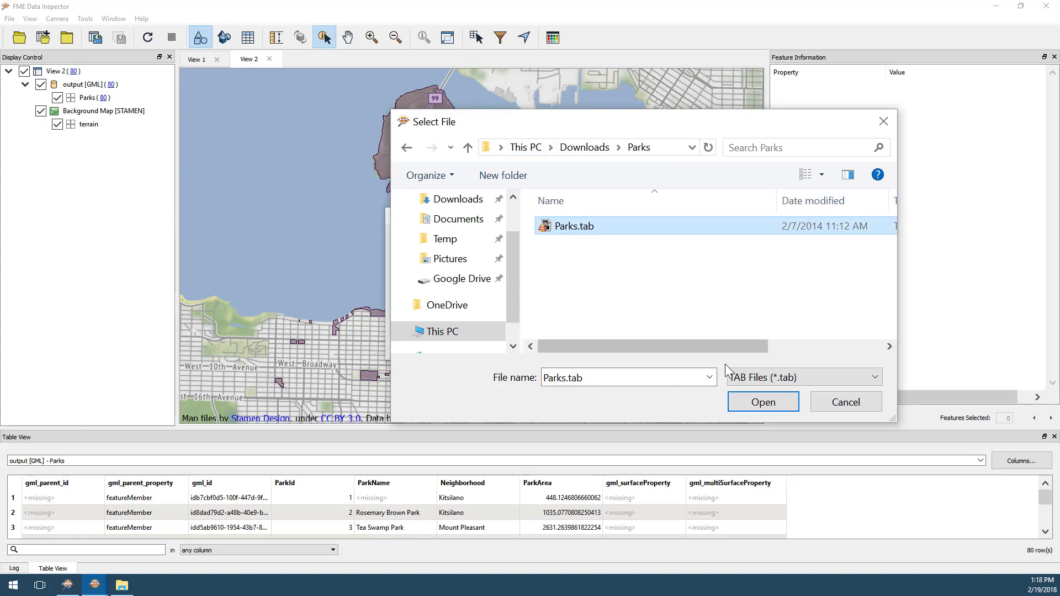
left_click(761, 402)
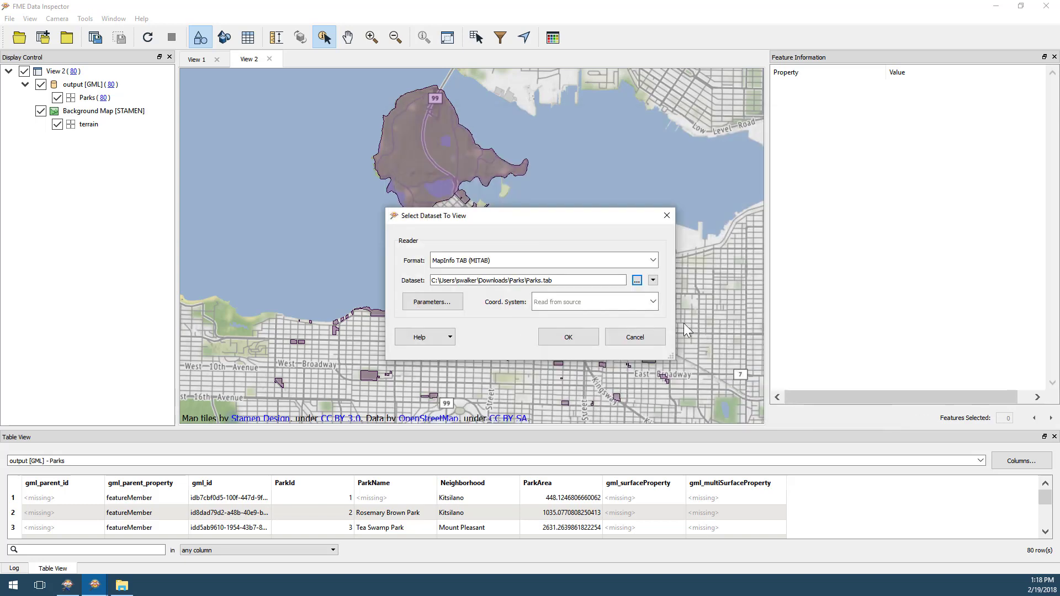
left_click(578, 336)
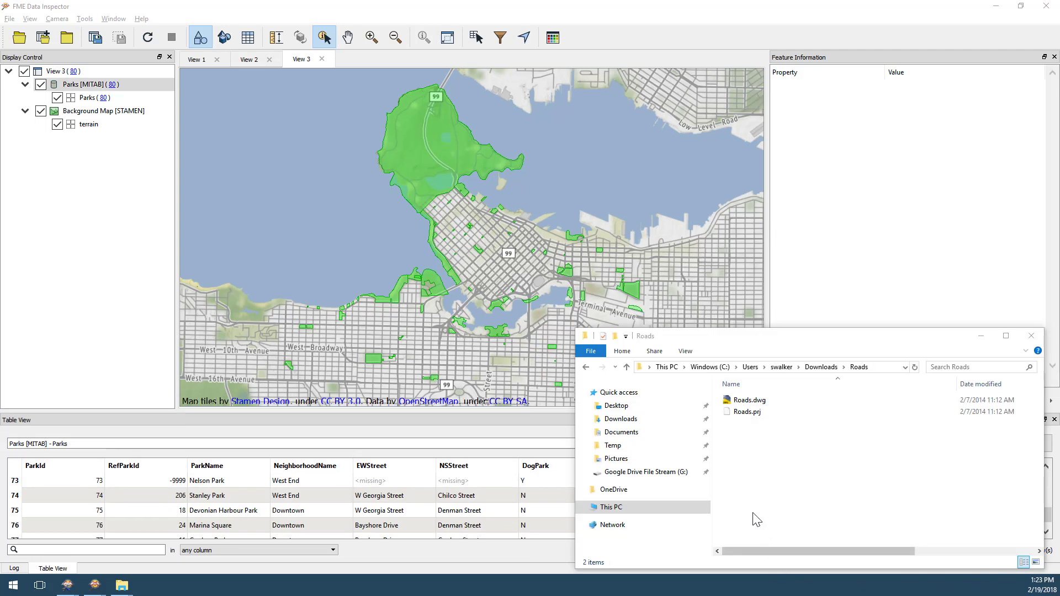
Drag Roads.dwg onto the map to add its 3995 road features to the parks view
left_click(744, 404)
left_click_drag(744, 405, 501, 257)
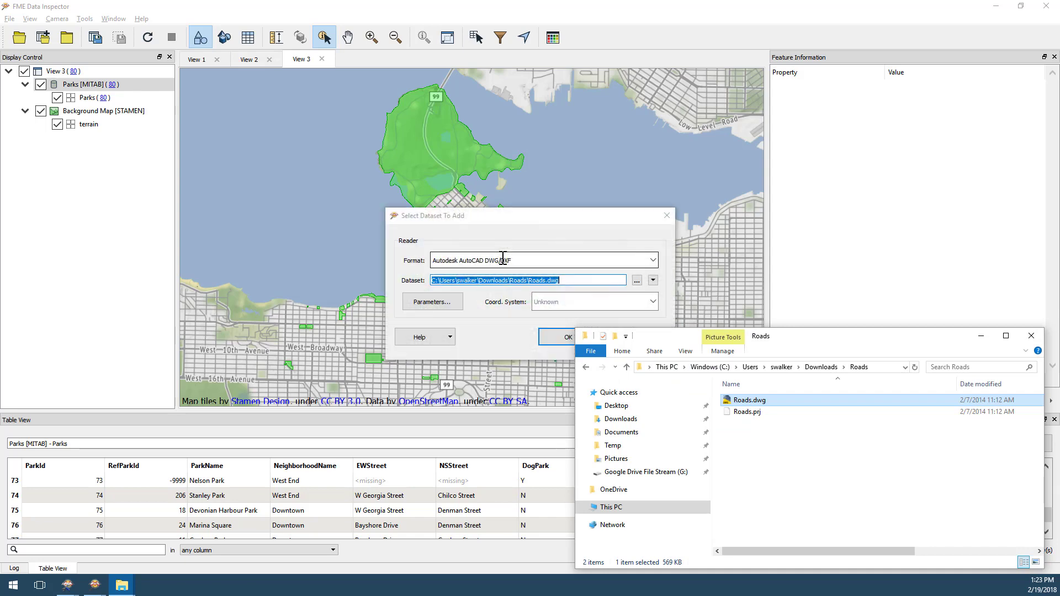
left_click(553, 330)
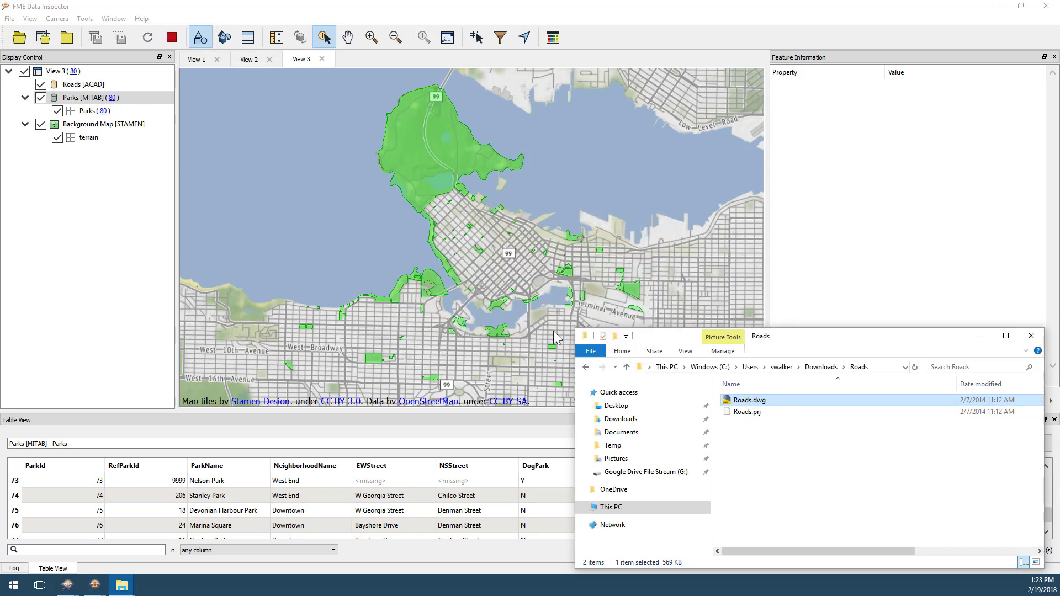
left_click(554, 330)
Clear the road selection, then pan and zoom far into downtown Vancouver
left_click(381, 267)
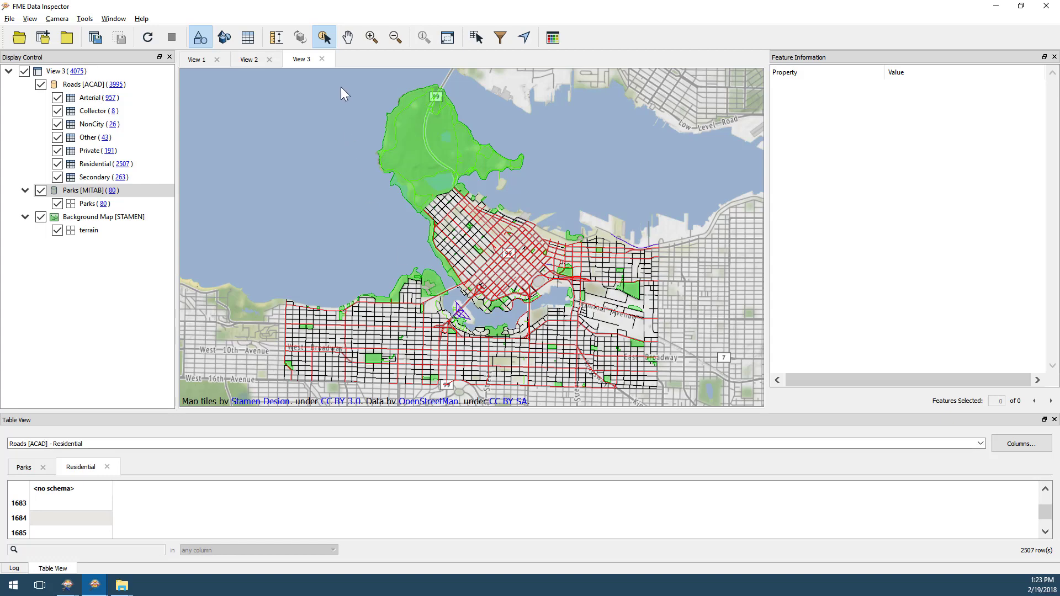
left_click(348, 37)
mouse_move(384, 158)
left_mouse_down()
mouse_move(355, 127)
mouse_move(453, 141)
left_mouse_up()
left_click(372, 37)
left_click_drag(467, 223, 538, 283)
Zoom to the full Parks [MITAB] extent and try moving Roads lower in the drawing order
left_click(91, 166)
left_click(72, 191)
right_click(72, 191)
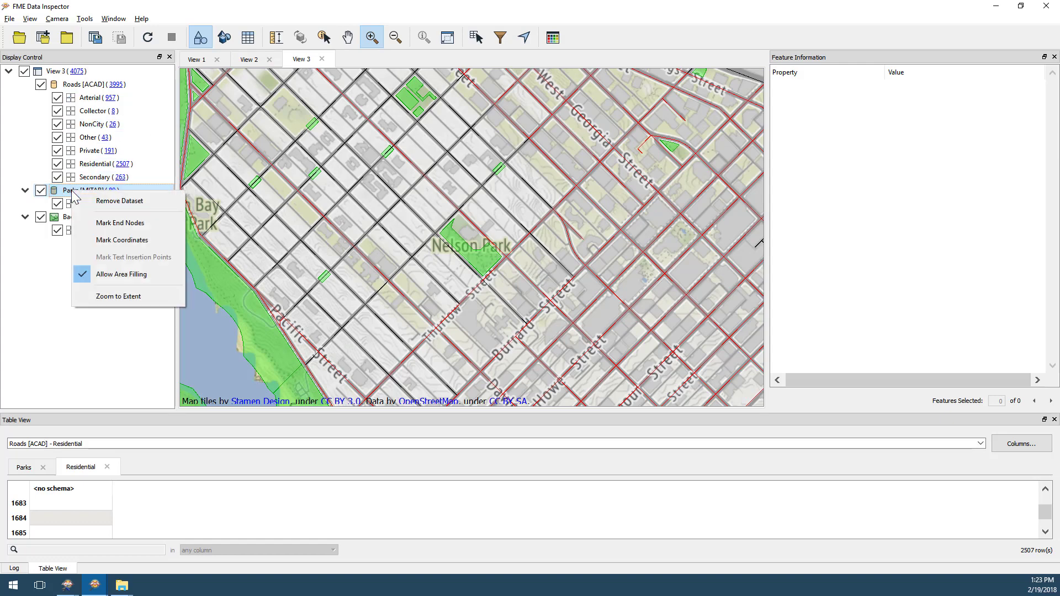
left_click(118, 297)
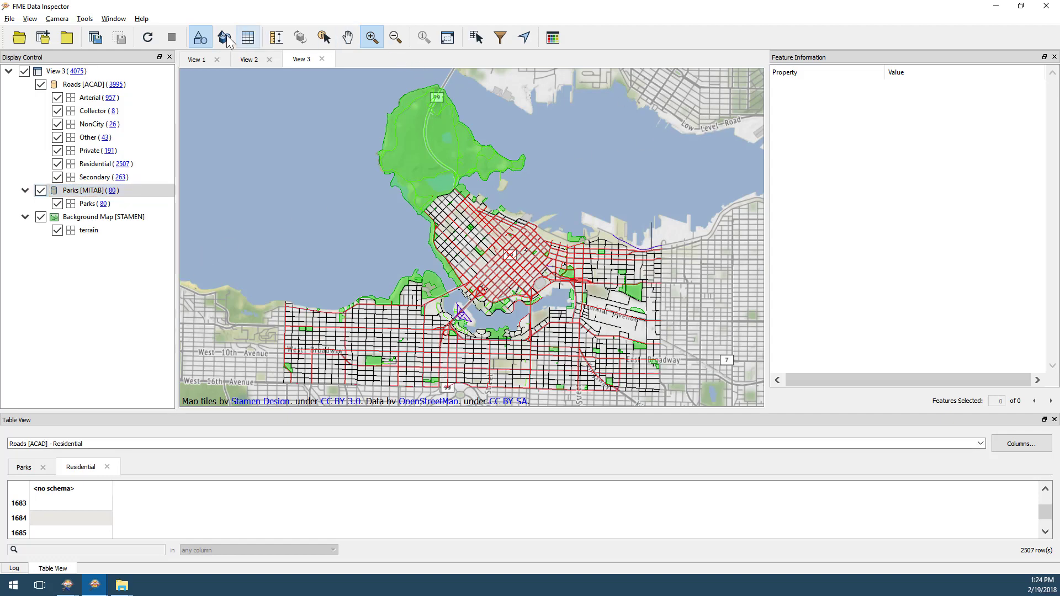
left_click_drag(85, 85, 97, 211)
mouse_move(80, 113)
left_mouse_down()
mouse_move(97, 233)
mouse_move(82, 89)
left_mouse_up()
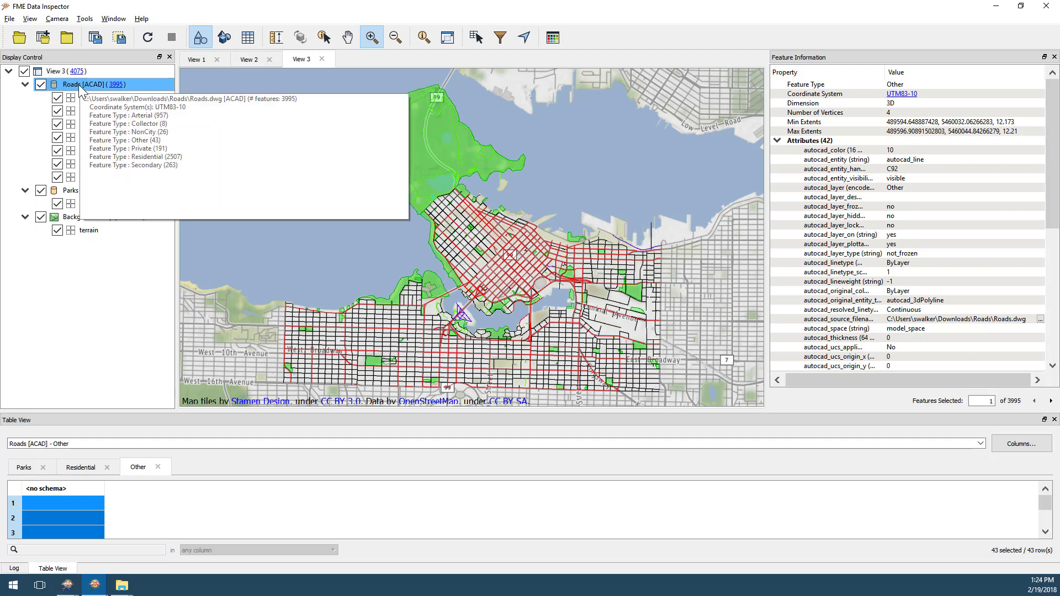
Toggle Roads [ACAD] off and on, then select Stanley Park and scroll through its attributes
left_click(40, 85)
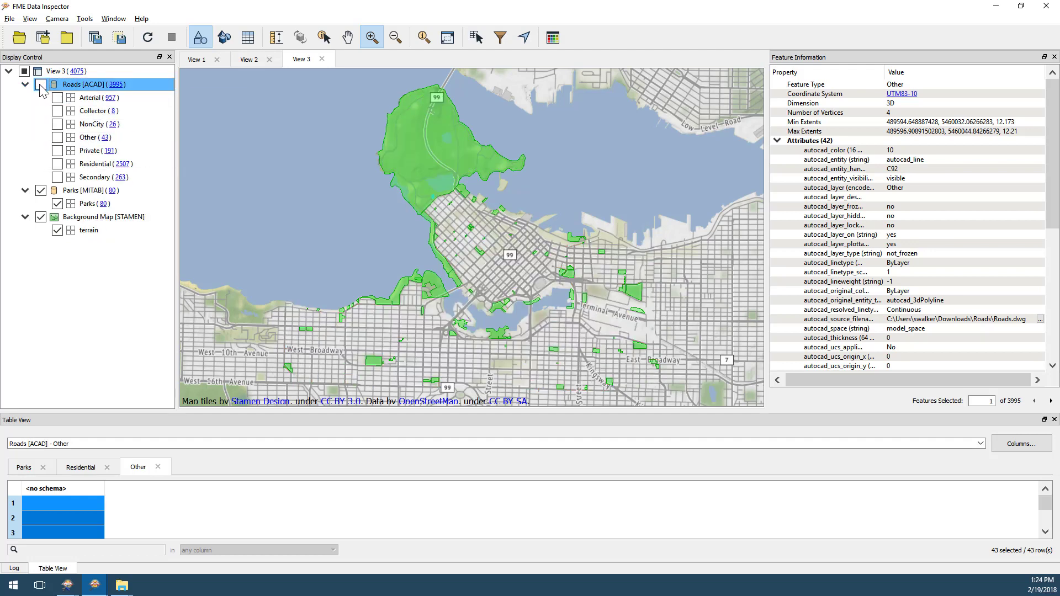
left_click(41, 84)
left_click(324, 37)
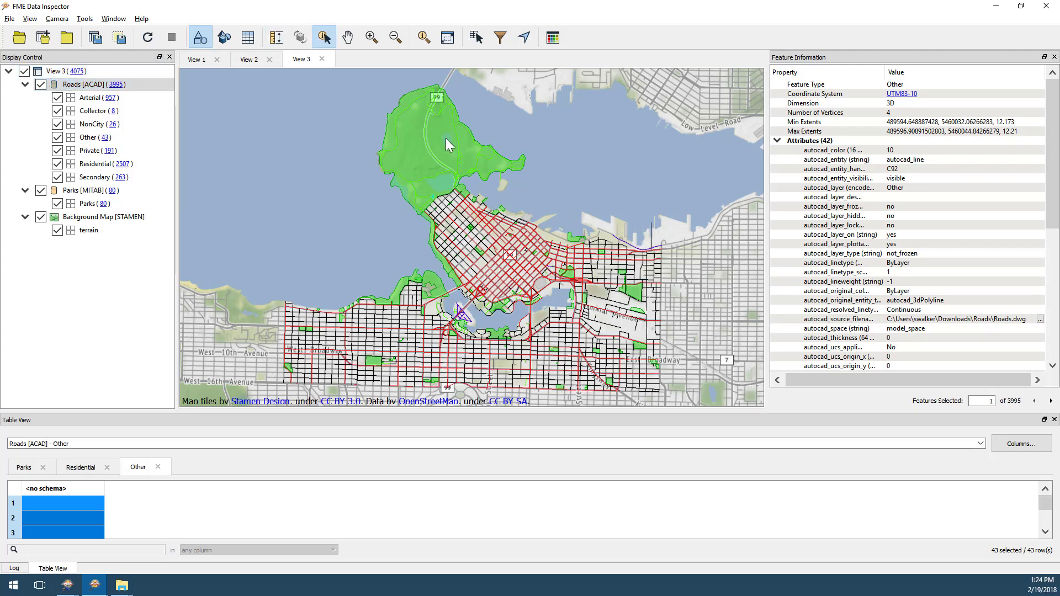
left_click(447, 140)
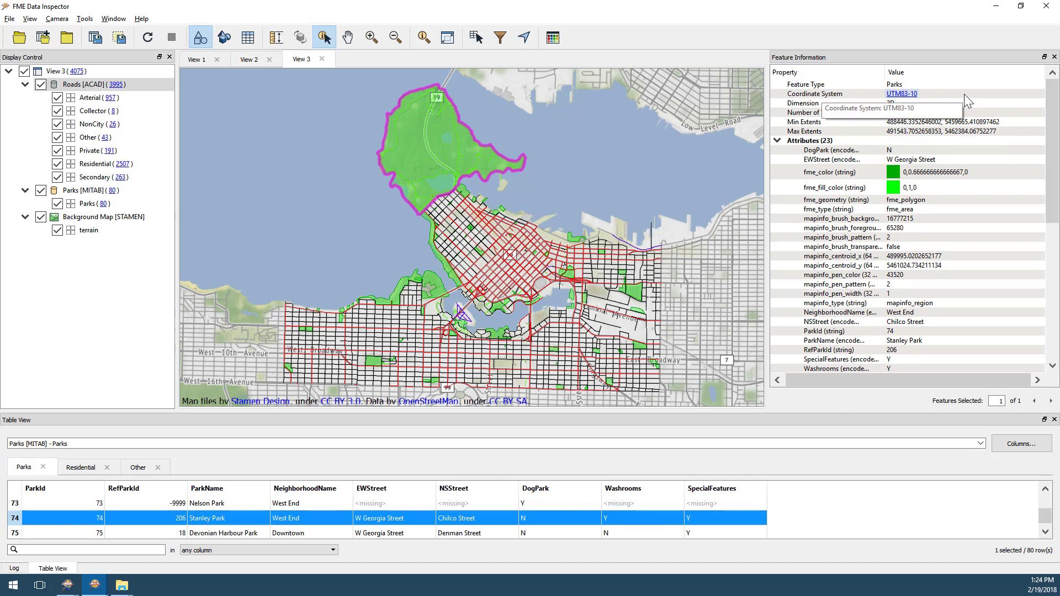
scroll(958, 226, "down", 3)
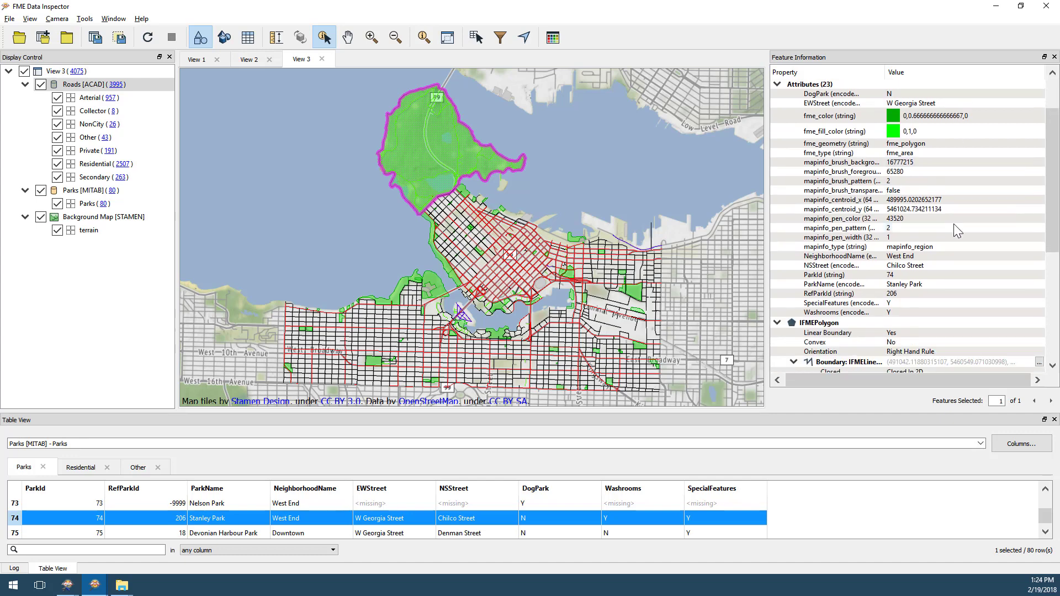
scroll(957, 231, "down", 7)
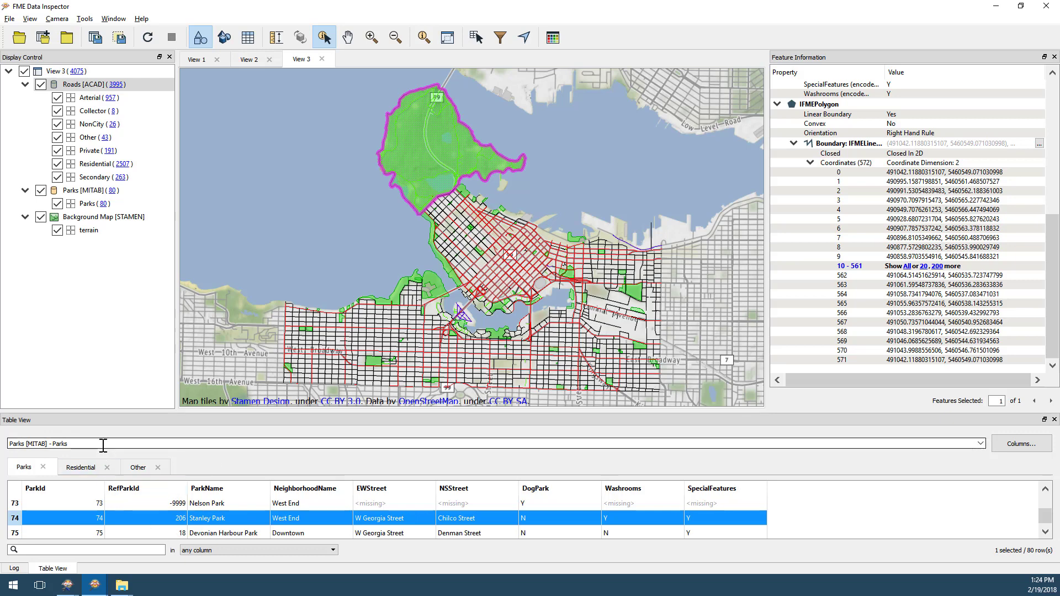
Show Parks [MITAB] - Parks in Table View and scroll down to rows 78-80
left_click(102, 445)
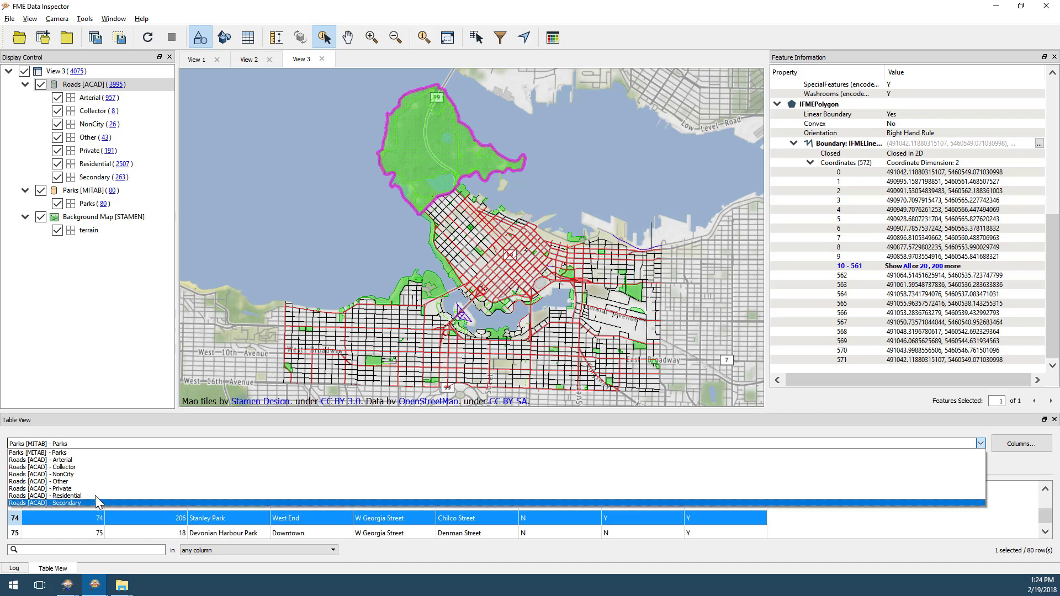
left_click(97, 454)
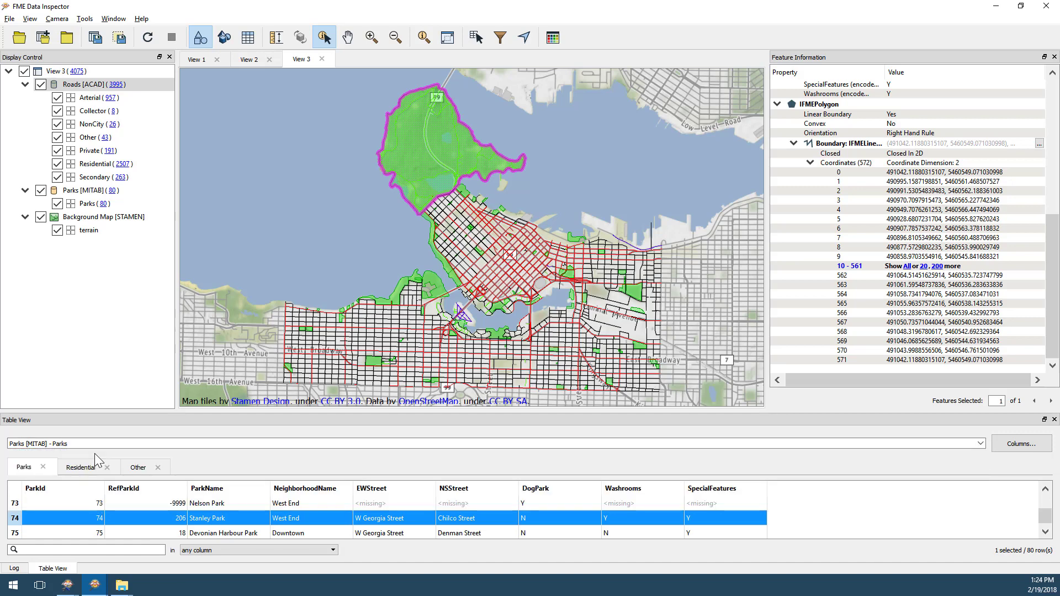
left_click(1045, 532)
left_click(1045, 533)
left_click(1046, 532)
left_click(1046, 532)
left_click(1045, 532)
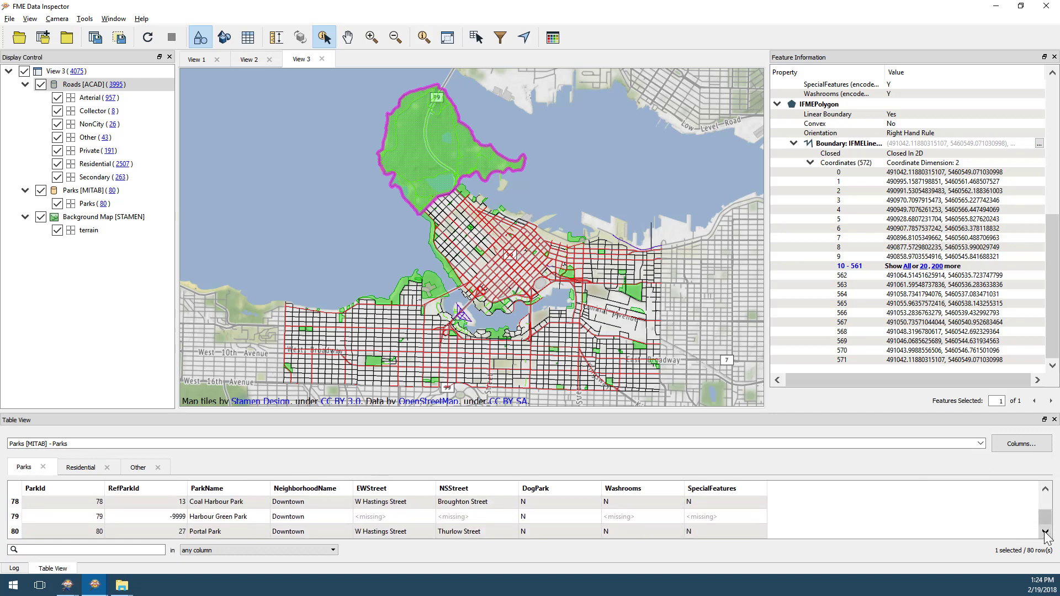